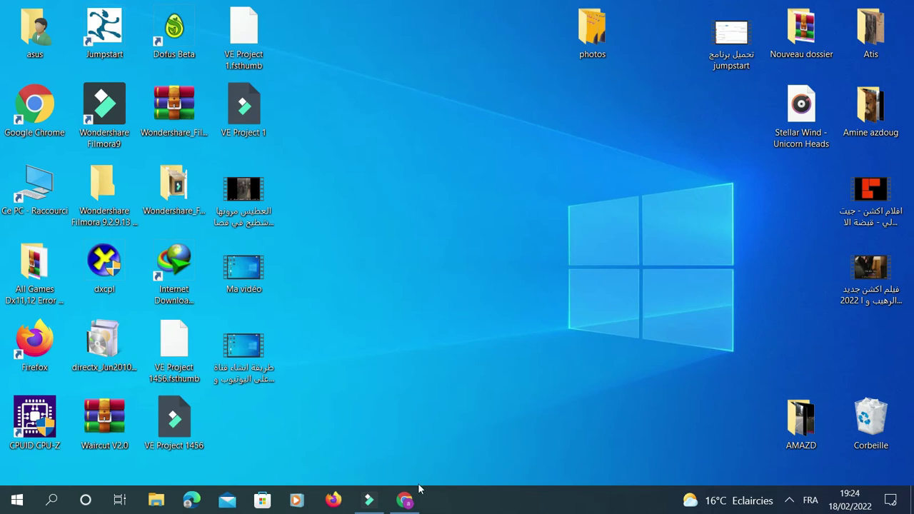
# Step: Switch to Google Chrome, search Google for "الاعلانات" and open the sponsored result for creating a Google Ads account
pyautogui.click(400, 504)
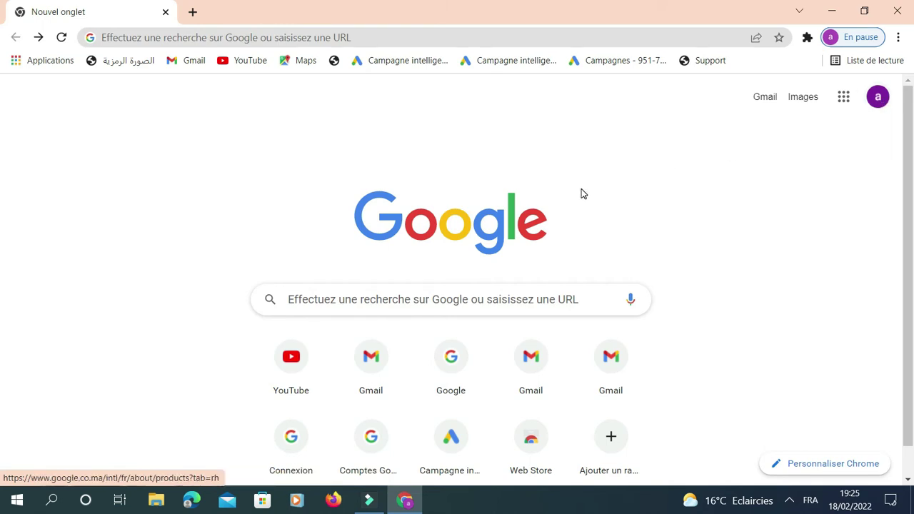
pyautogui.click(377, 292)
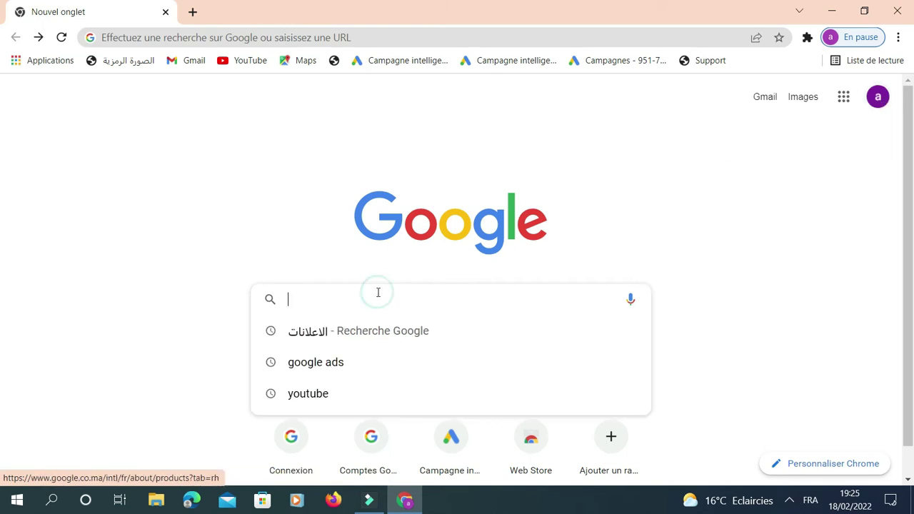
pyautogui.click(317, 336)
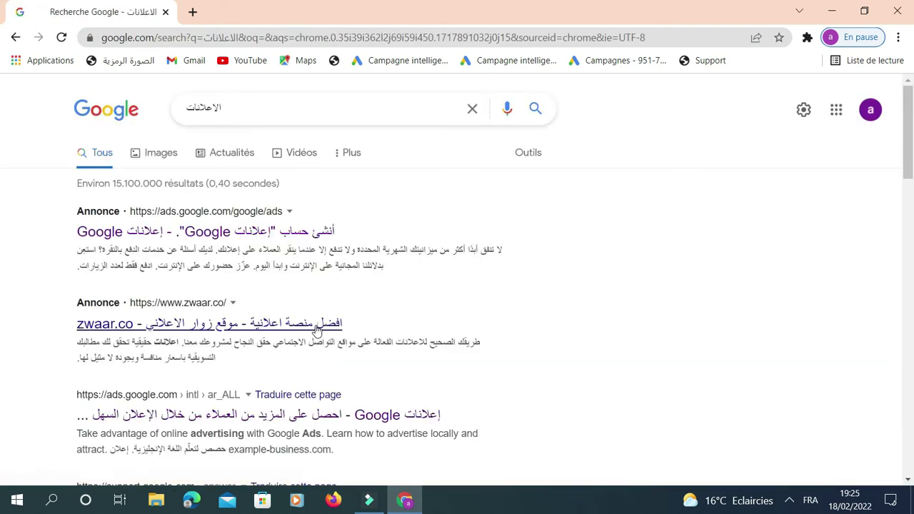
pyautogui.click(303, 243)
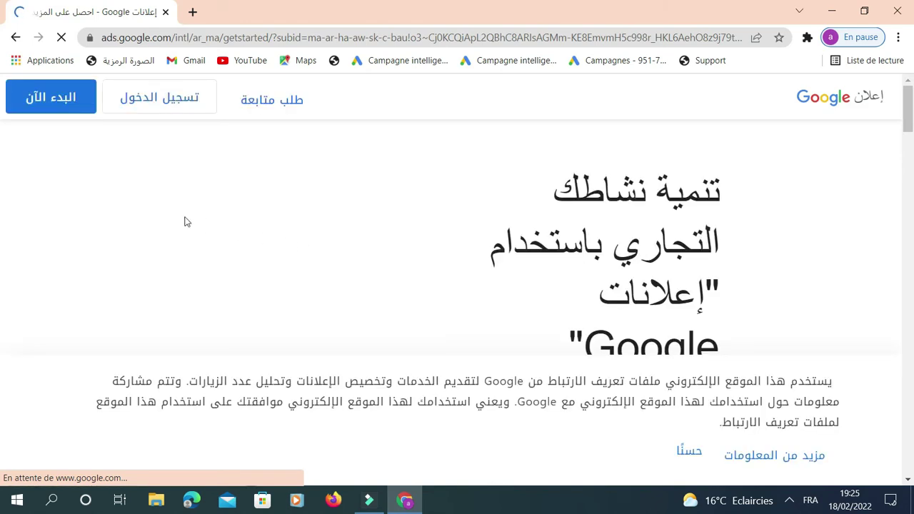
# Step: Start the Google Ads sign-up and choose to create an account without a campaign
pyautogui.click(57, 104)
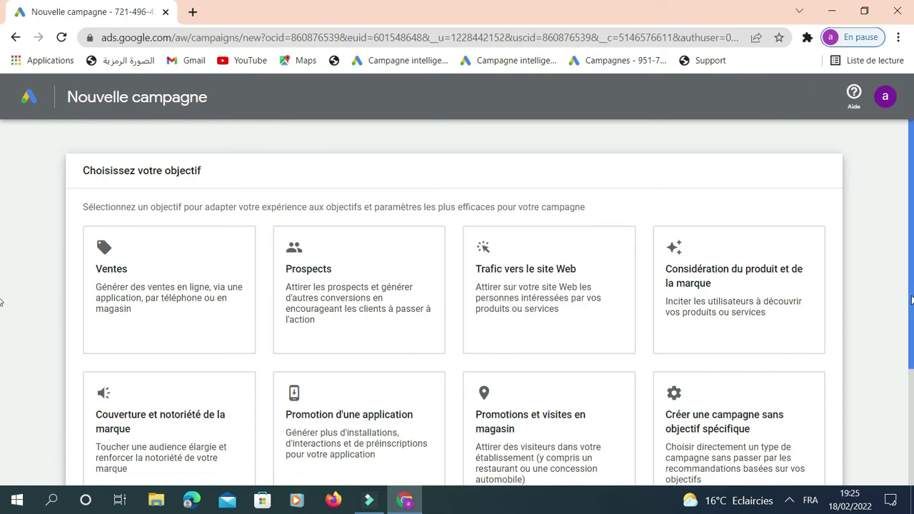
pyautogui.scroll(-2, 2, 343)
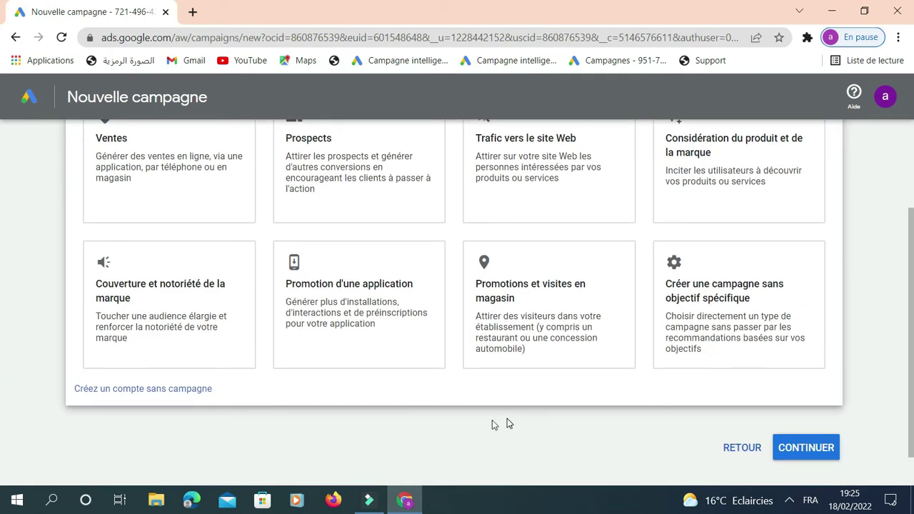
pyautogui.click(178, 390)
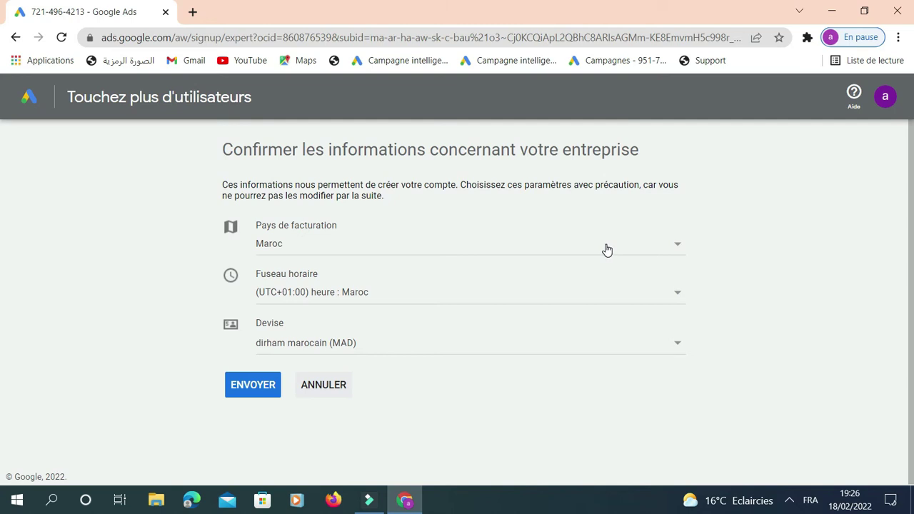
# Step: Submit the business information with Maroc, its UTC+01:00 time zone and dirham marocain (MAD), and open the new account's overview
pyautogui.click(238, 395)
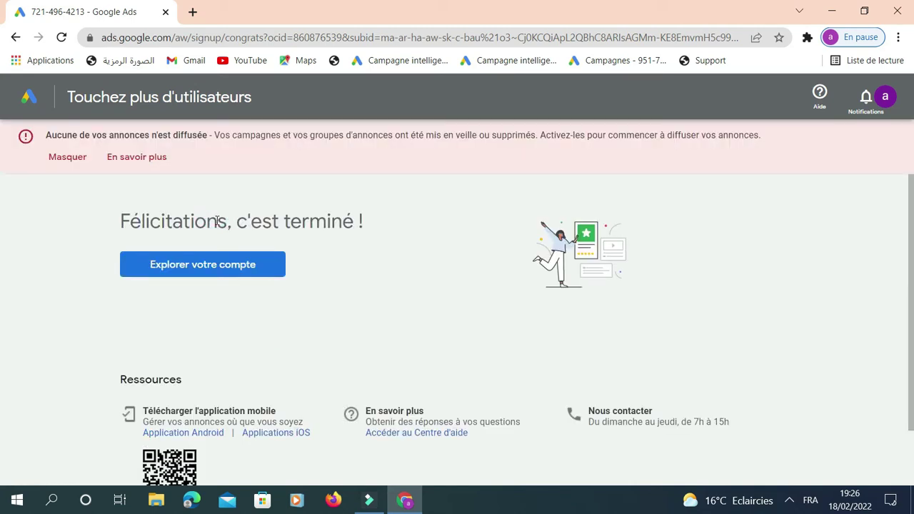
pyautogui.click(208, 273)
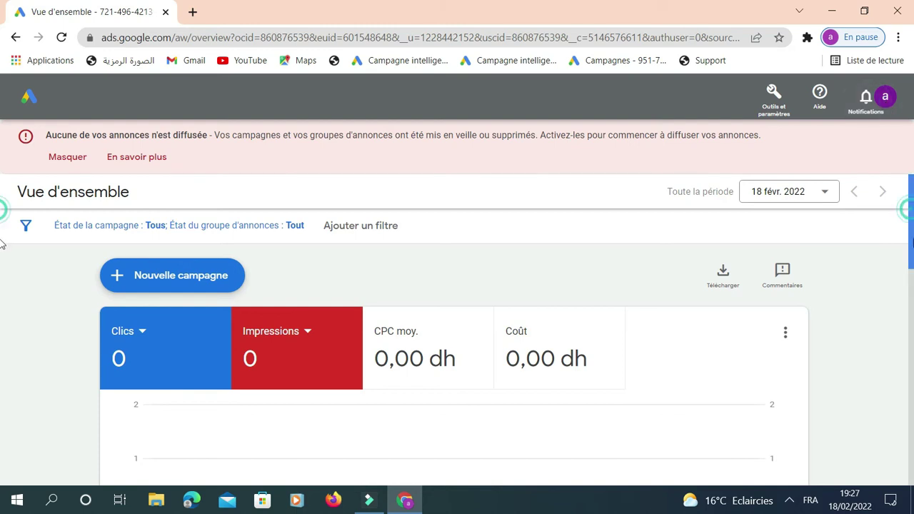
pyautogui.scroll(-3, 2, 286)
pyautogui.scroll(-5, 2, 285)
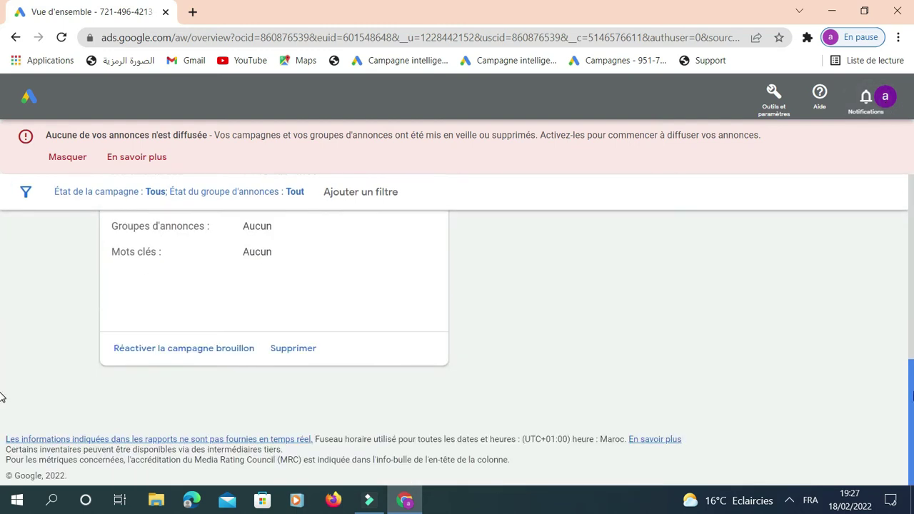
pyautogui.scroll(1, 908, 301)
pyautogui.scroll(5, 909, 300)
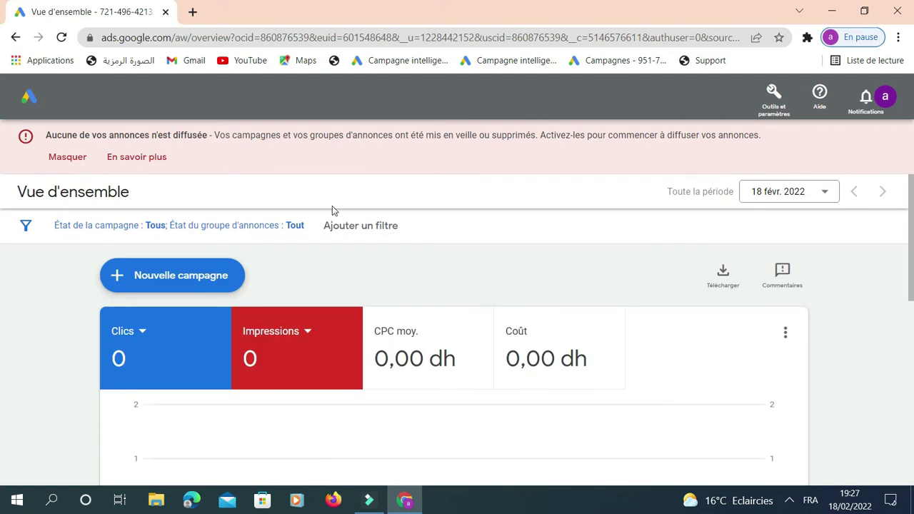
pyautogui.click(181, 275)
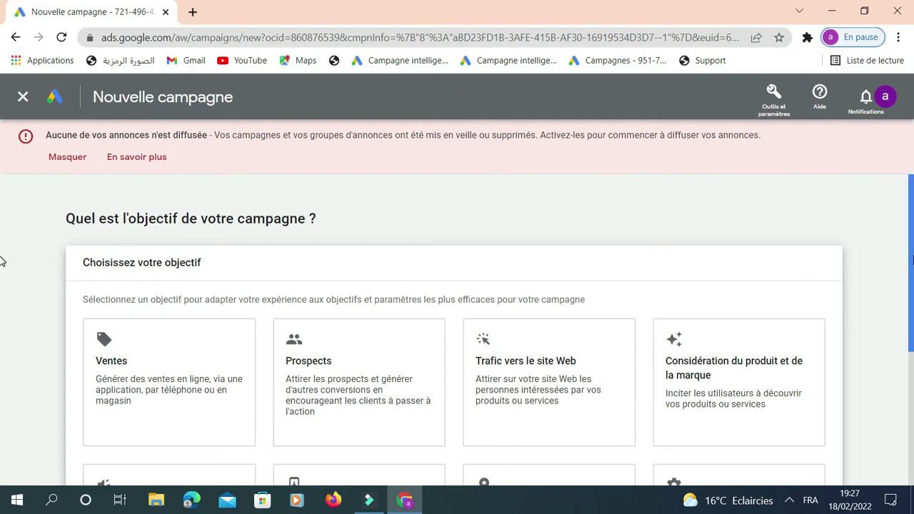
pyautogui.moveTo(911, 262); pyautogui.dragTo(911, 396)
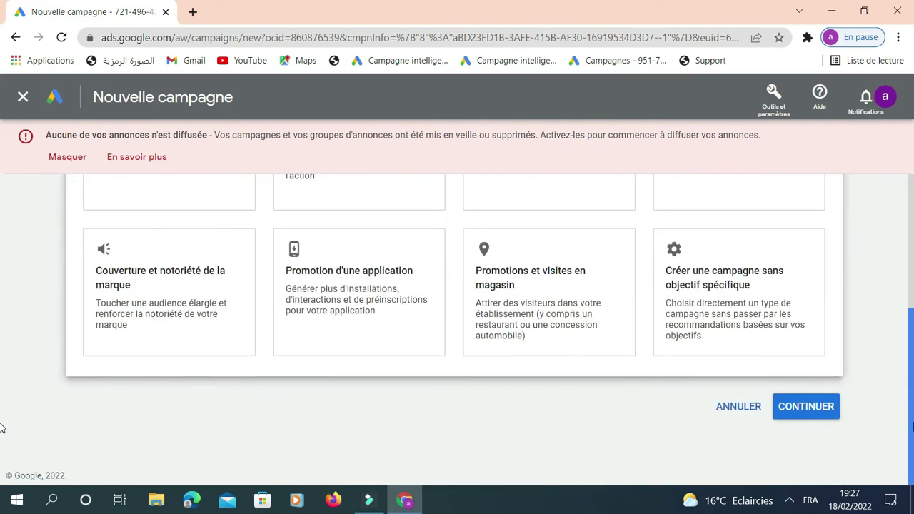
pyautogui.click(812, 412)
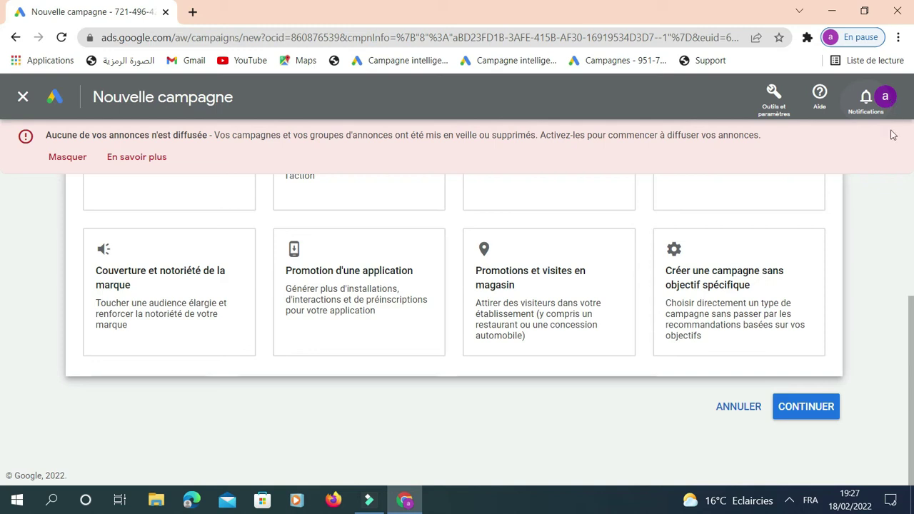
pyautogui.scroll(2, 796, 394)
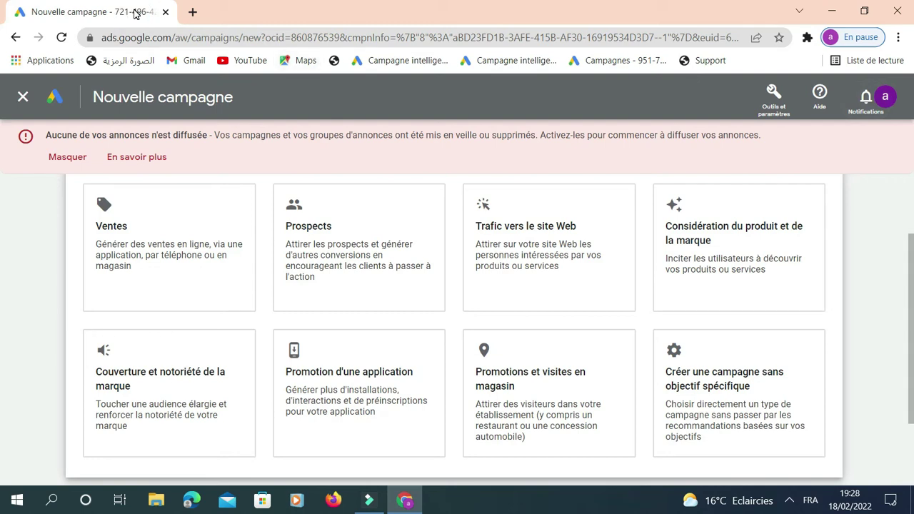
pyautogui.click(14, 37)
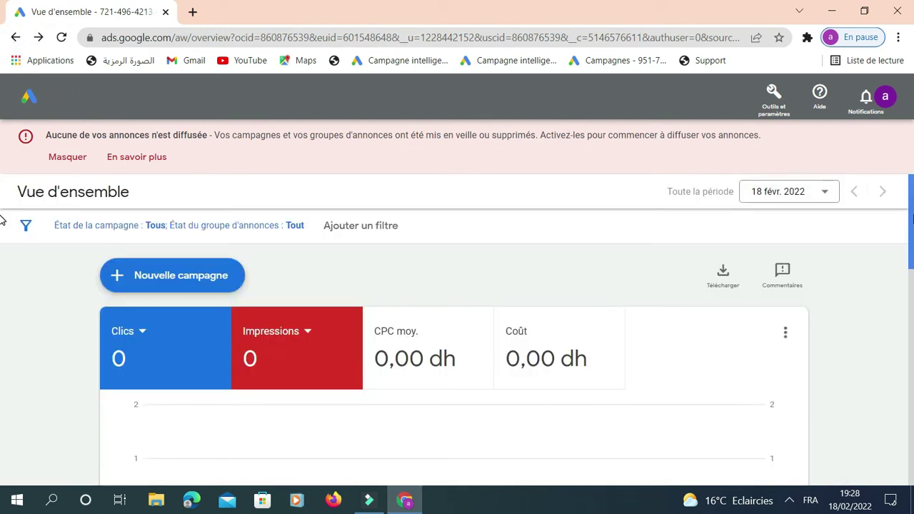
pyautogui.scroll(-3, 911, 214)
pyautogui.scroll(2, 908, 226)
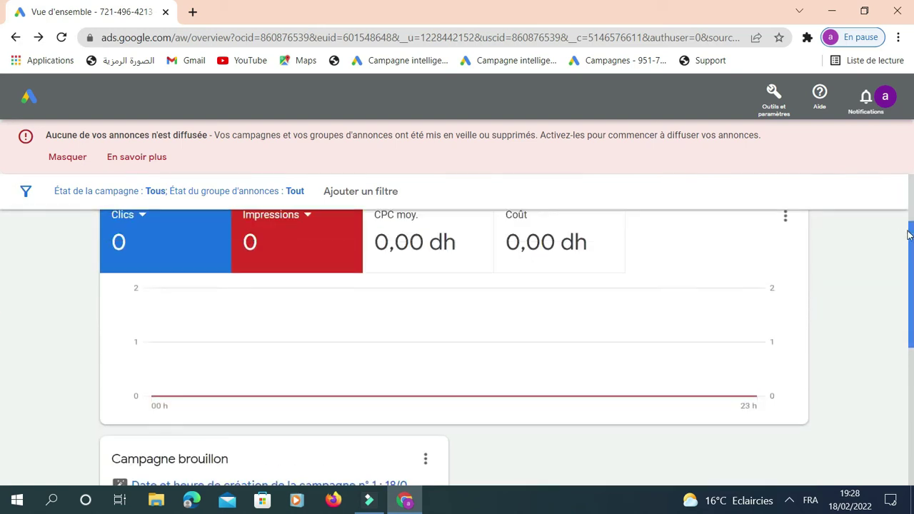
pyautogui.moveTo(908, 226); pyautogui.dragTo(905, 194)
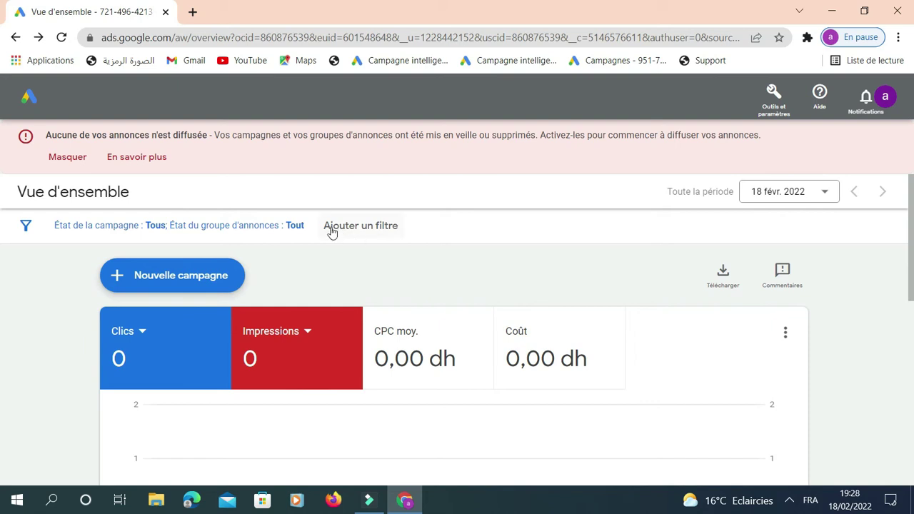
pyautogui.click(829, 196)
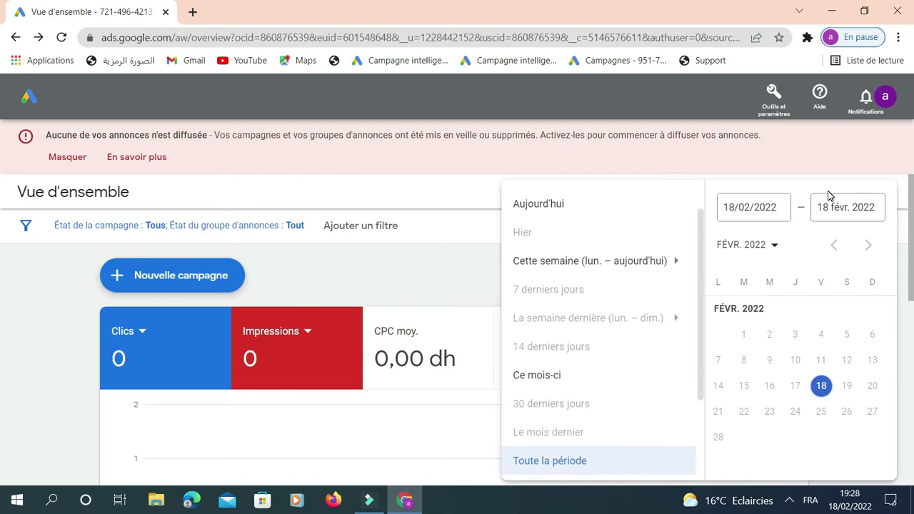
pyautogui.click(853, 134)
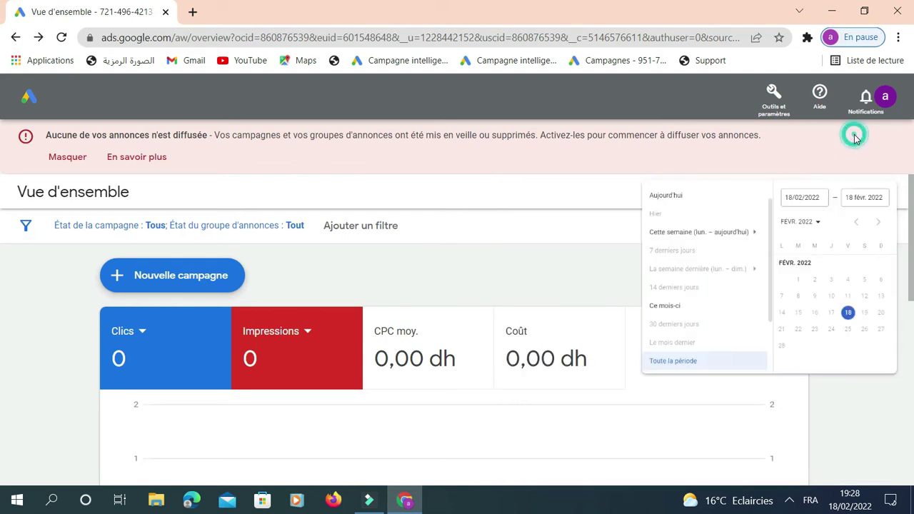
# Step: Copy the Google Ads account's customer ID from the profile account details
pyautogui.click(887, 97)
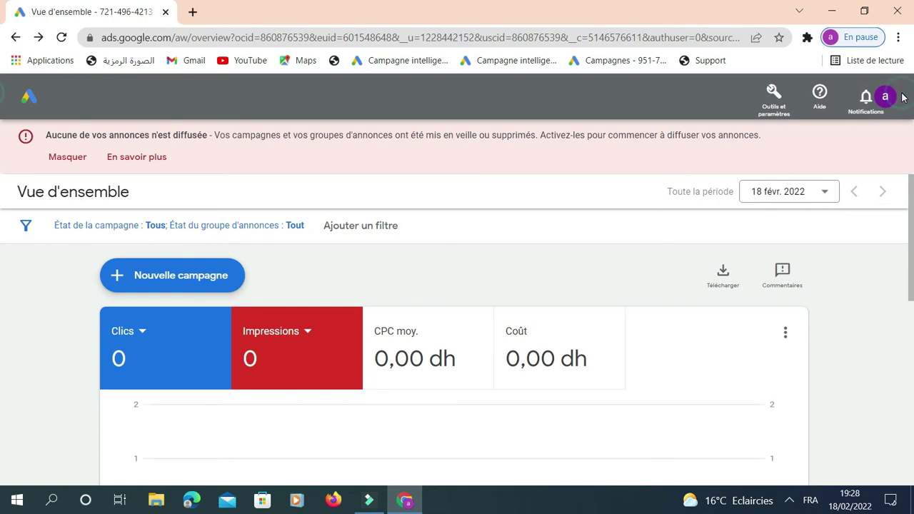
pyautogui.click(887, 97)
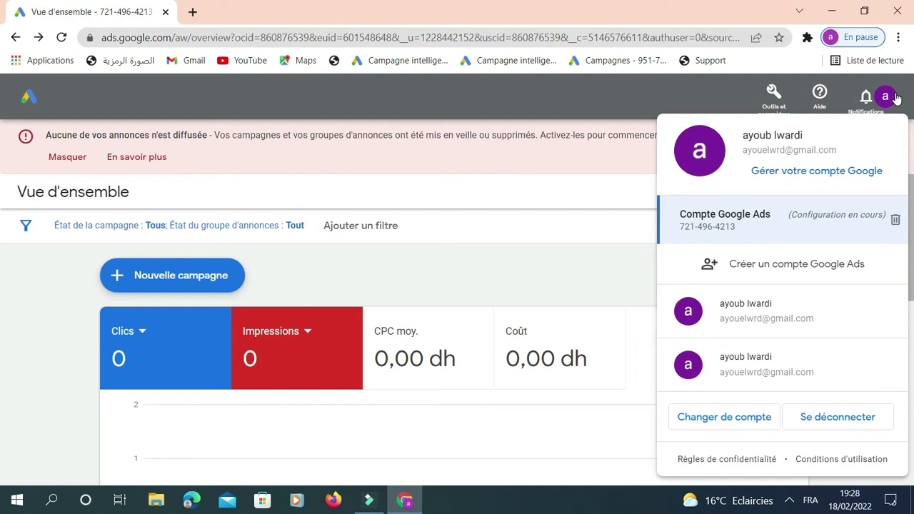
pyautogui.click(740, 226)
pyautogui.click(738, 227)
pyautogui.rightClick(729, 226)
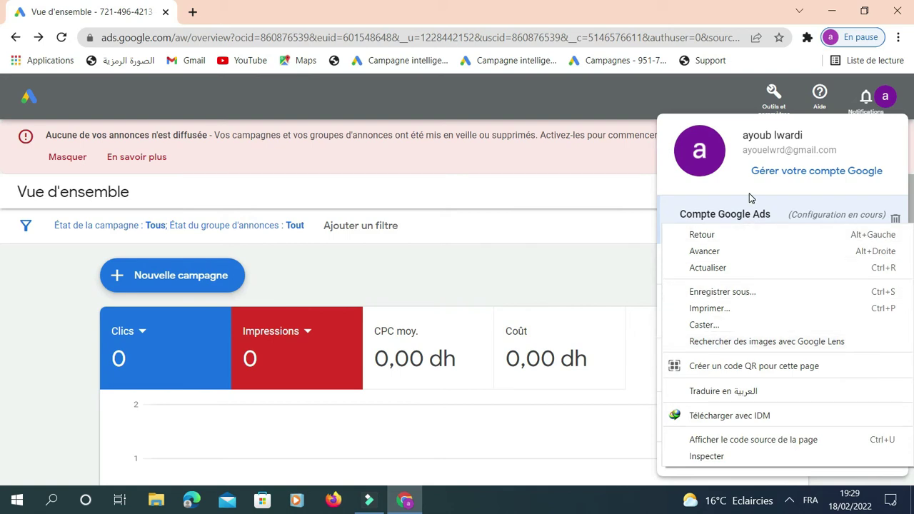
pyautogui.click(750, 207)
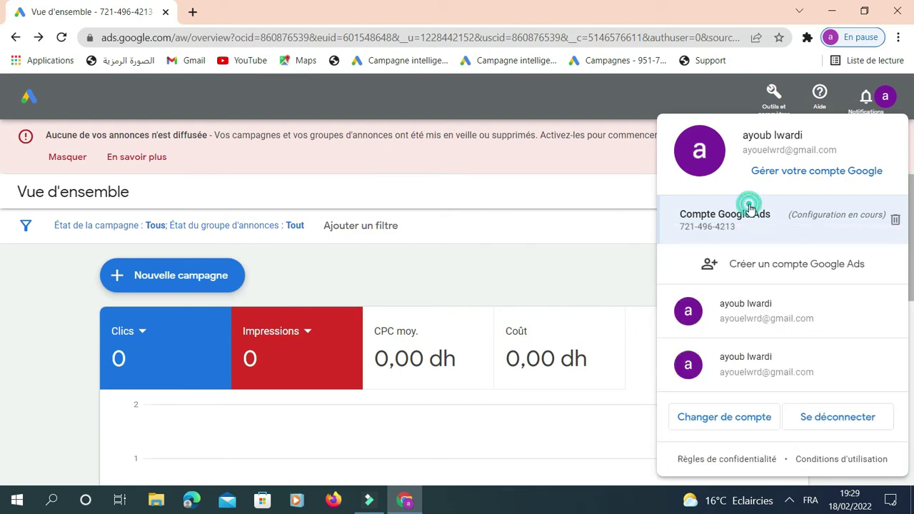
pyautogui.doubleClick(707, 227)
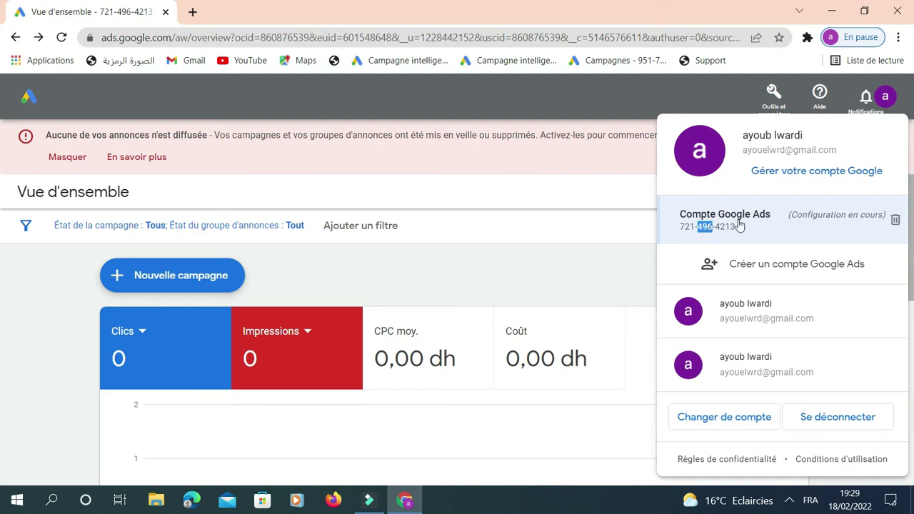
pyautogui.moveTo(737, 227); pyautogui.dragTo(677, 232)
pyautogui.rightClick(681, 231)
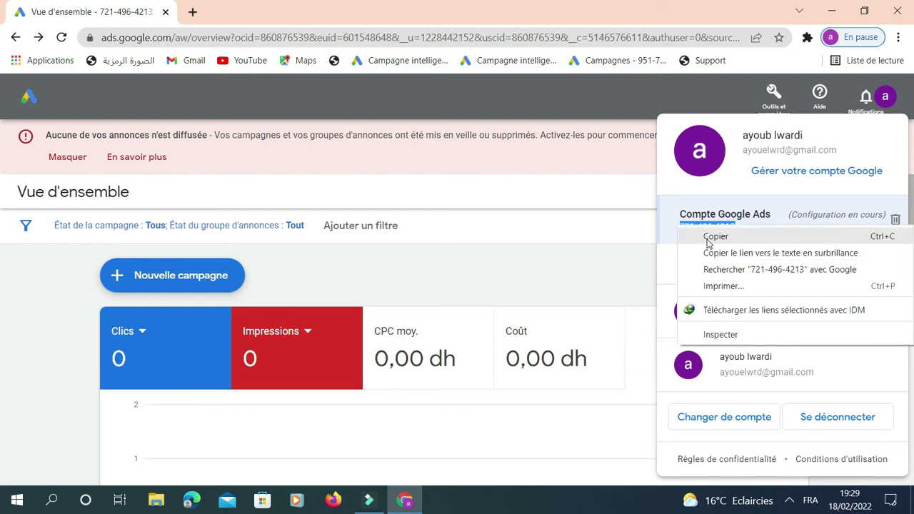
pyautogui.click(714, 236)
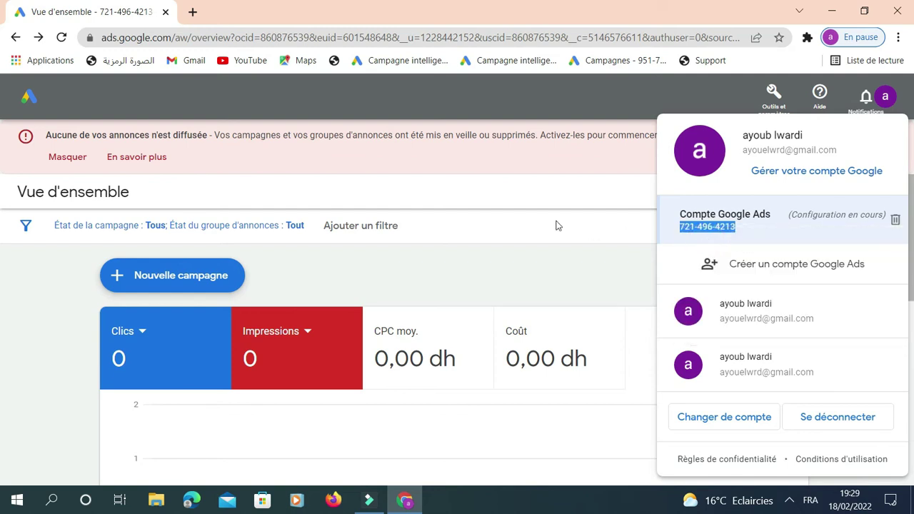
# Step: Open YouTube in a new browser tab, go to the account's own channel and open its video management in YouTube Studio
pyautogui.click(195, 13)
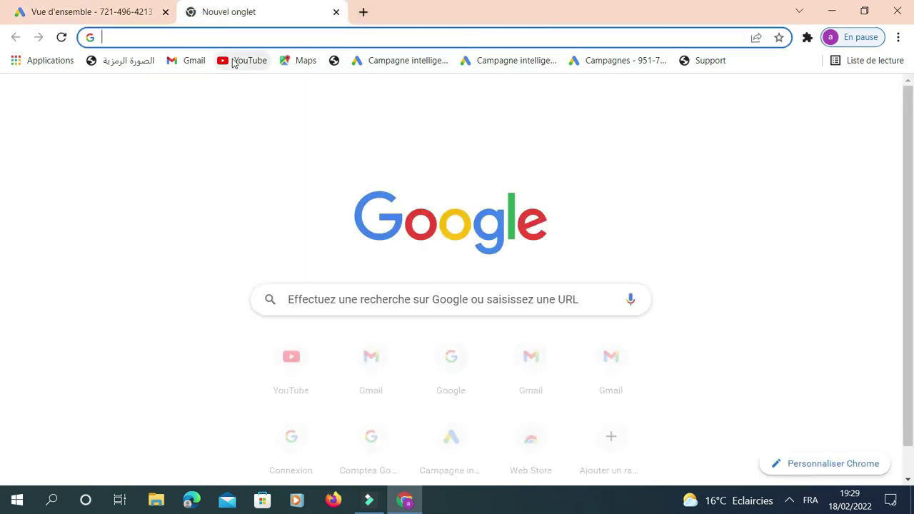
pyautogui.click(234, 61)
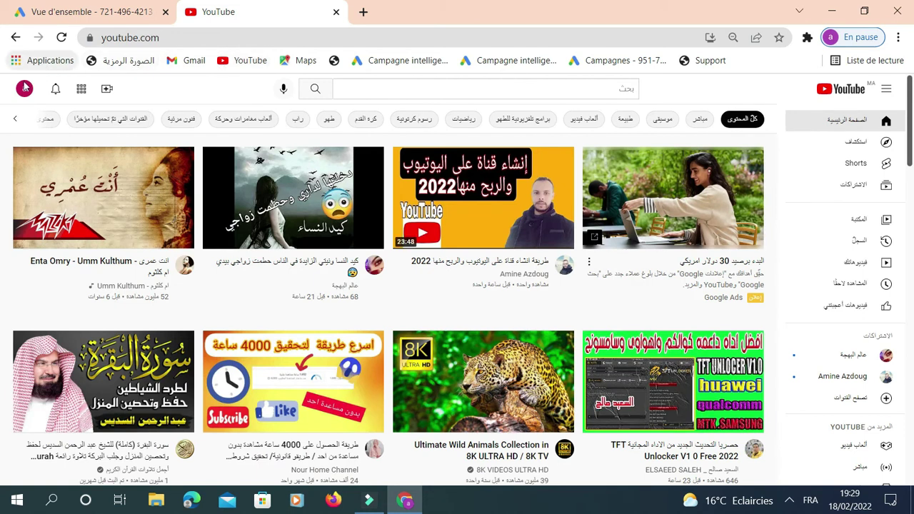
pyautogui.click(25, 88)
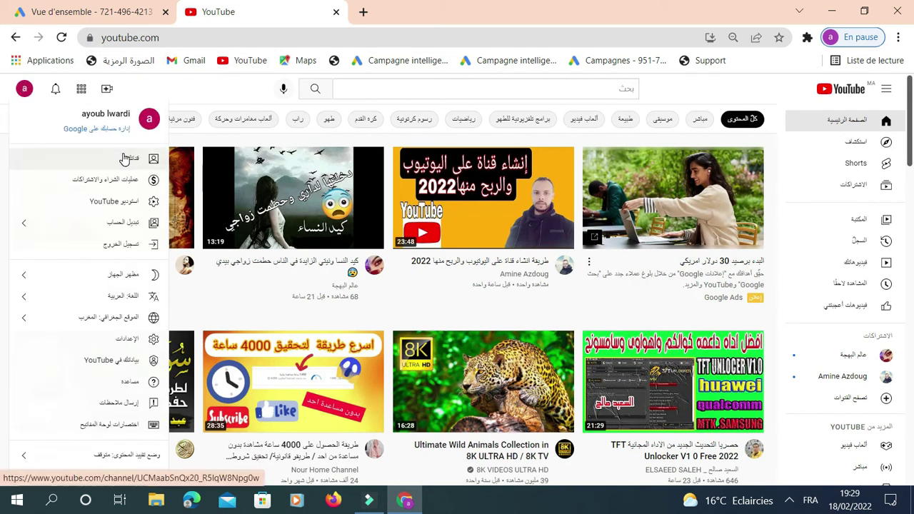
pyautogui.click(123, 158)
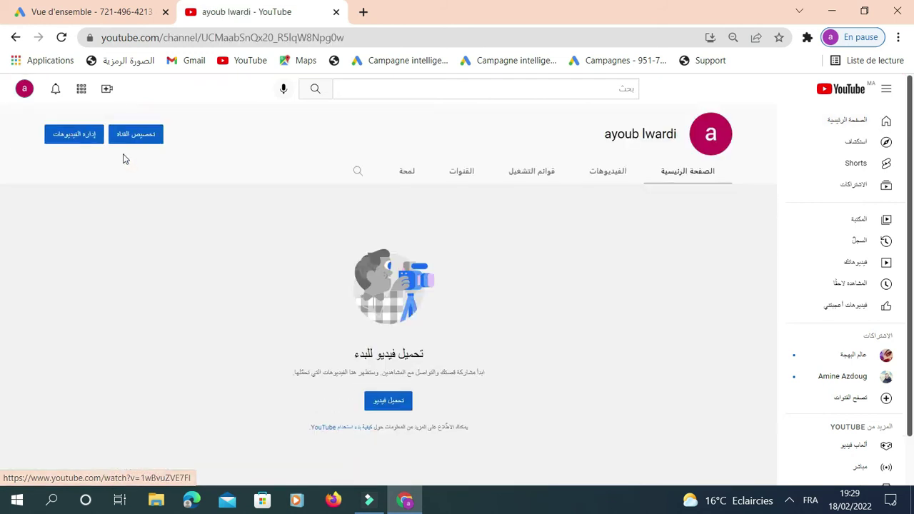
pyautogui.click(76, 135)
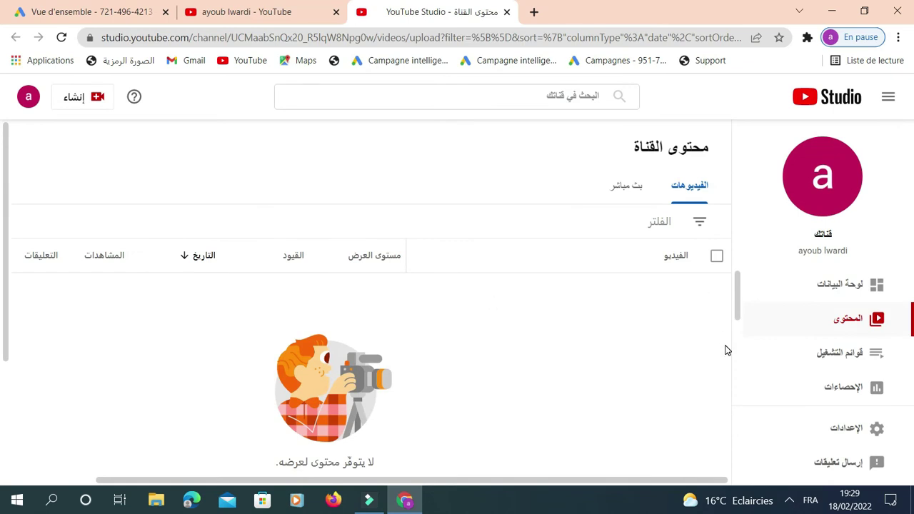
# Step: Open the channel section of the YouTube Studio settings and show its feature eligibility (الأهلية لاستخدام الميزات)
pyautogui.click(851, 432)
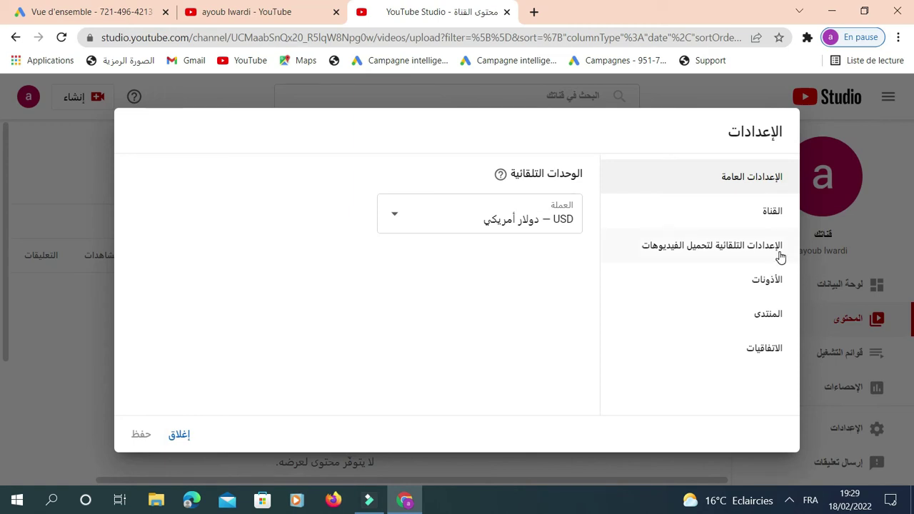
pyautogui.click(771, 209)
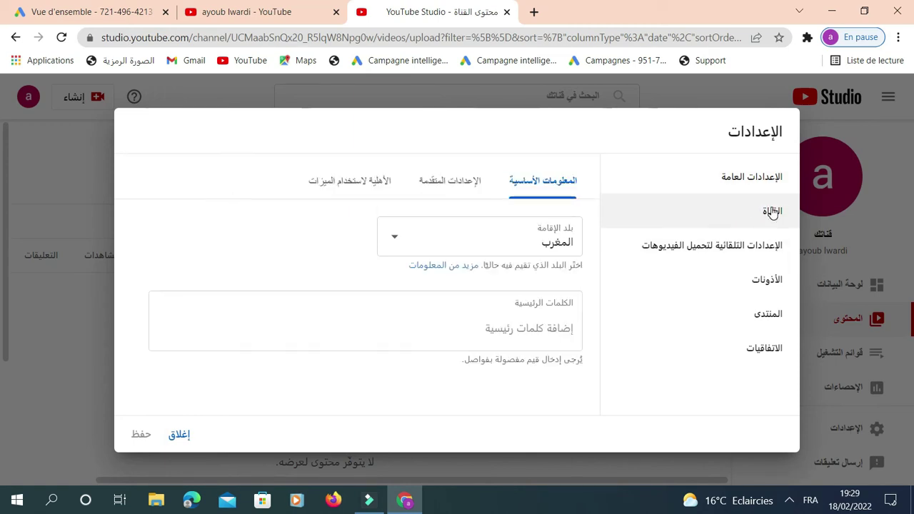
pyautogui.click(366, 187)
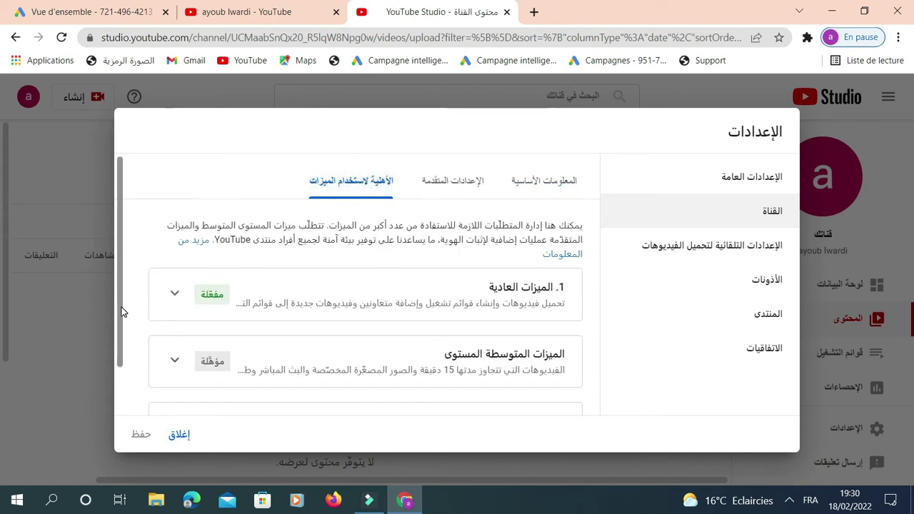
# Step: Open the form for linking a Google Ads account (ربط الحساب) in the channel's advanced settings (الإعدادات المتقدمة)
pyautogui.moveTo(124, 312); pyautogui.dragTo(120, 366)
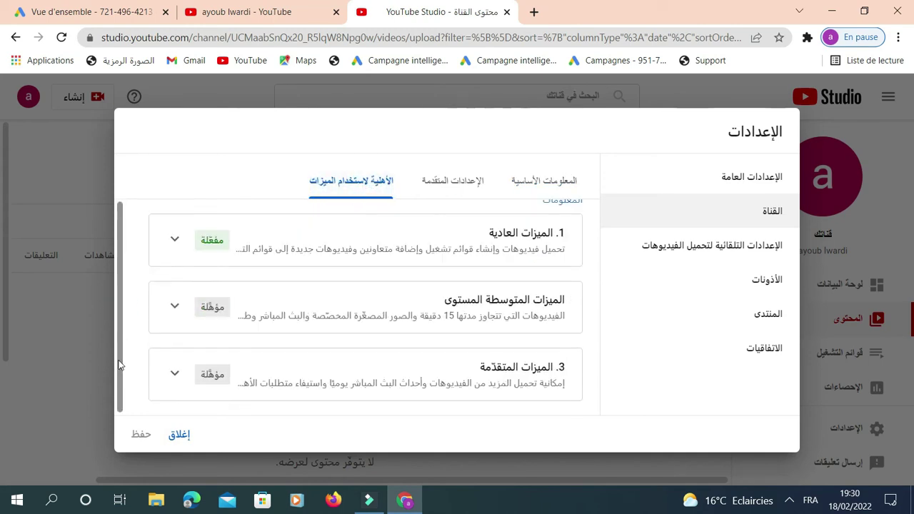
pyautogui.click(452, 187)
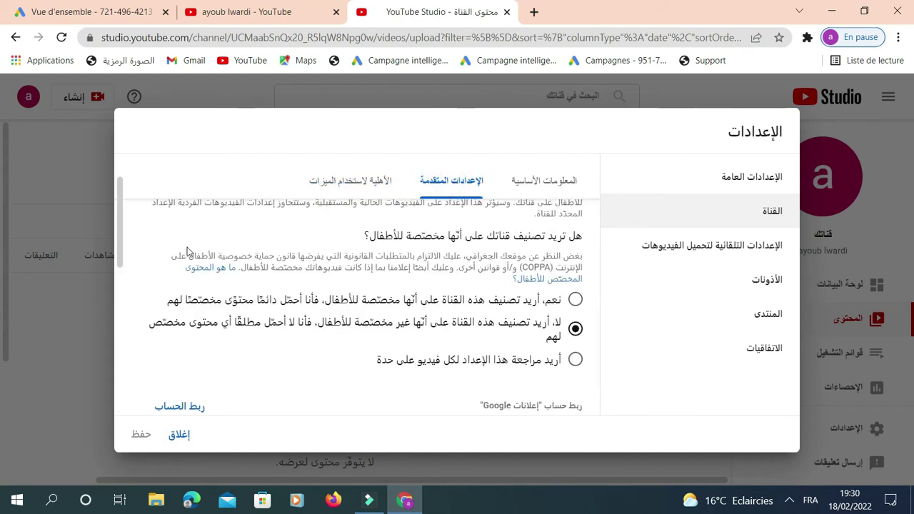
pyautogui.moveTo(121, 245); pyautogui.dragTo(112, 296)
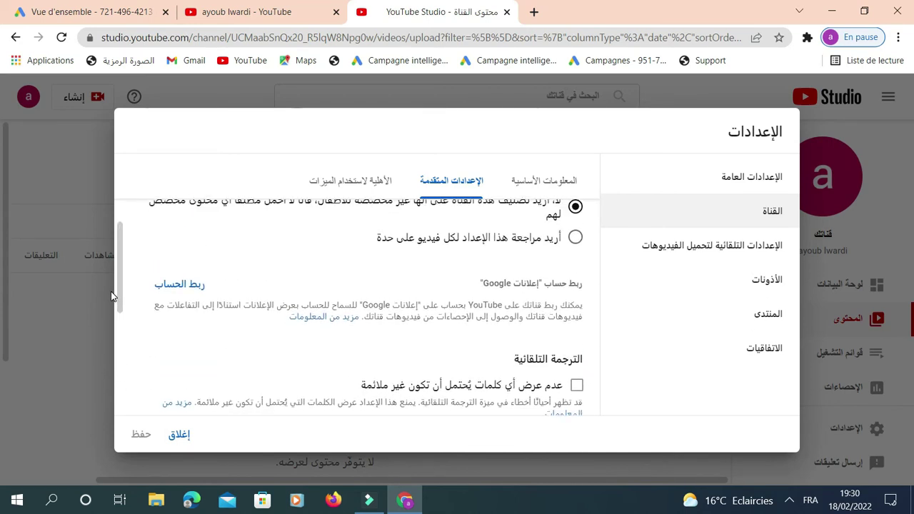
pyautogui.click(184, 286)
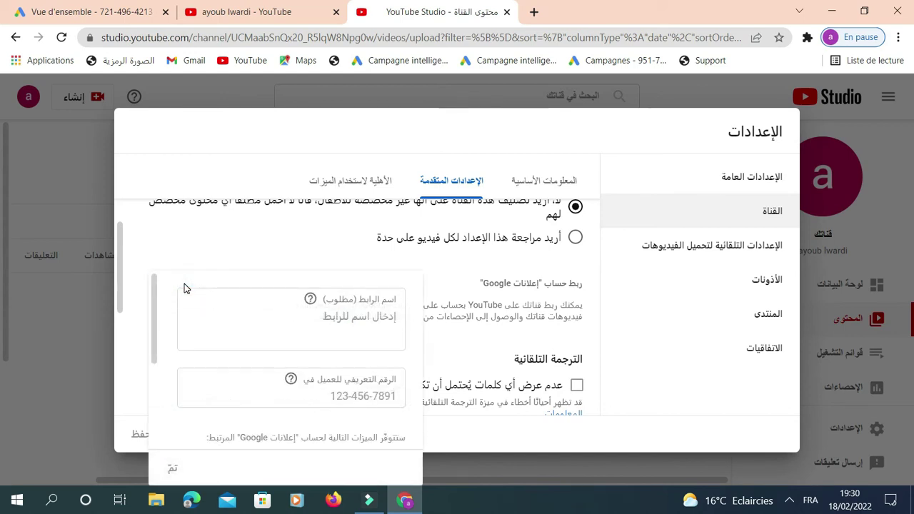
# Step: Enter the owner's first name as the link name, paste the copied Google Ads customer ID, and save the account link
pyautogui.click(309, 322)
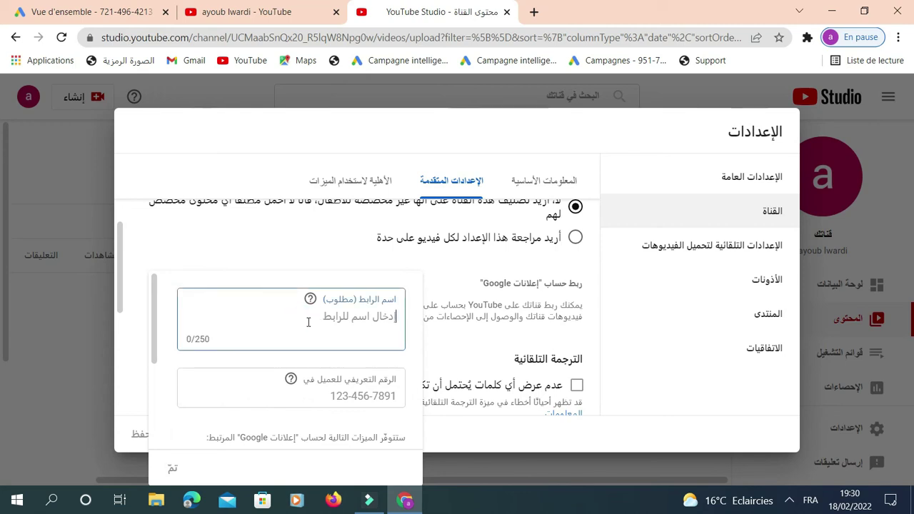
pyautogui.write('a')
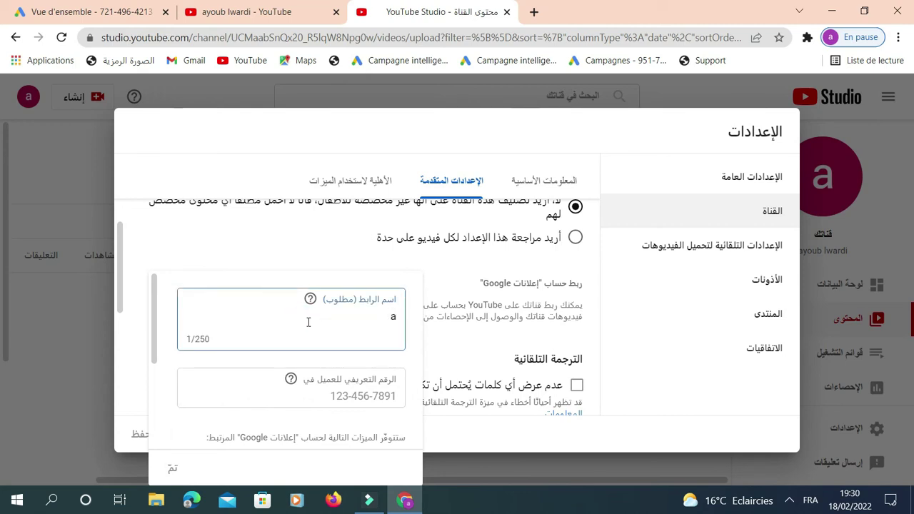
pyautogui.write('youb')
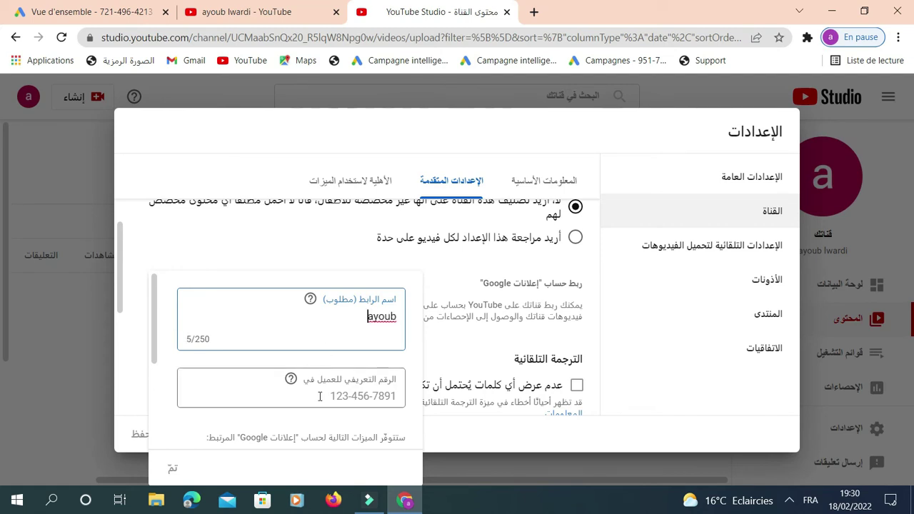
pyautogui.click(321, 395)
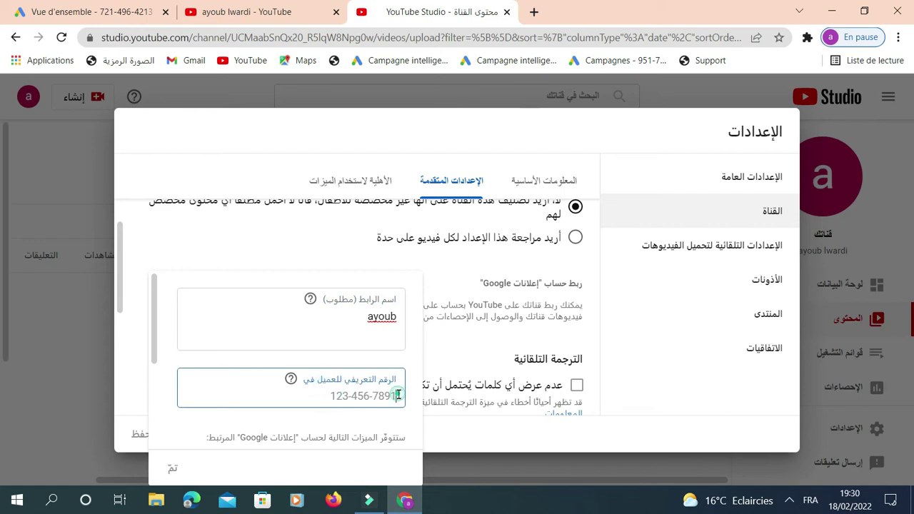
pyautogui.rightClick(331, 396)
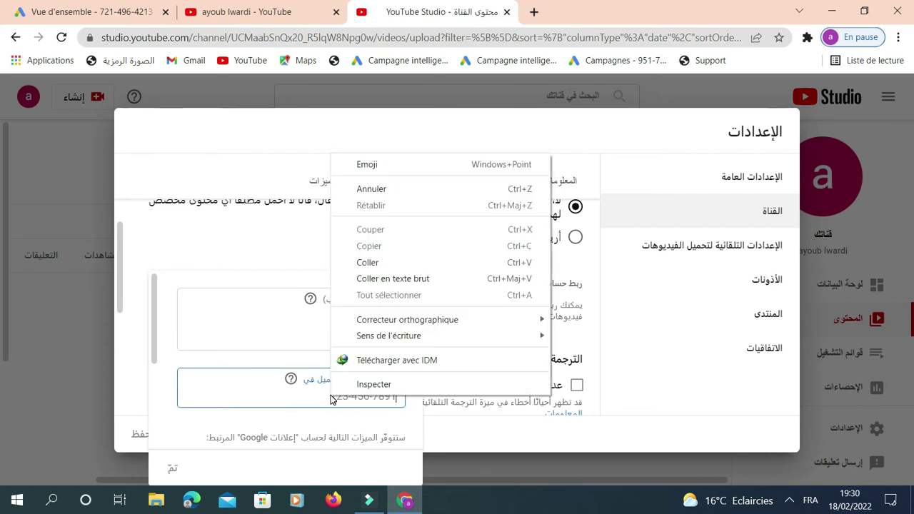
pyautogui.click(367, 263)
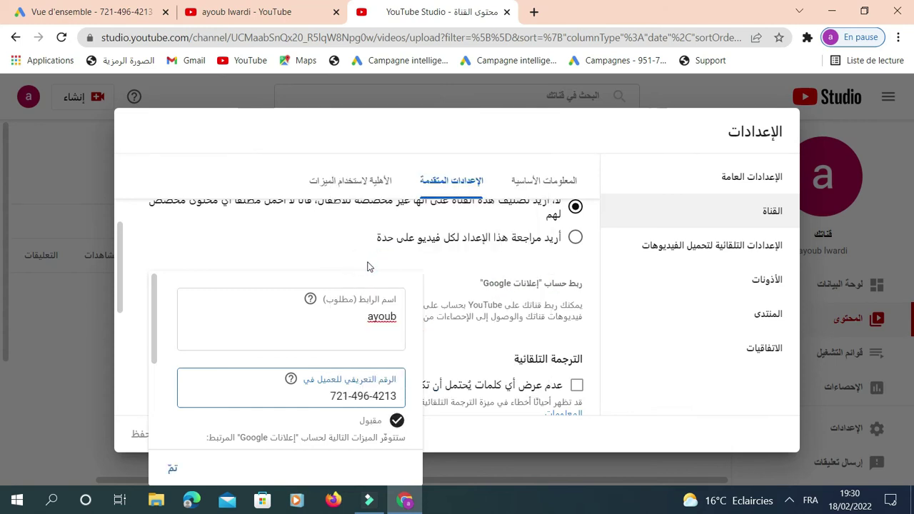
pyautogui.click(172, 471)
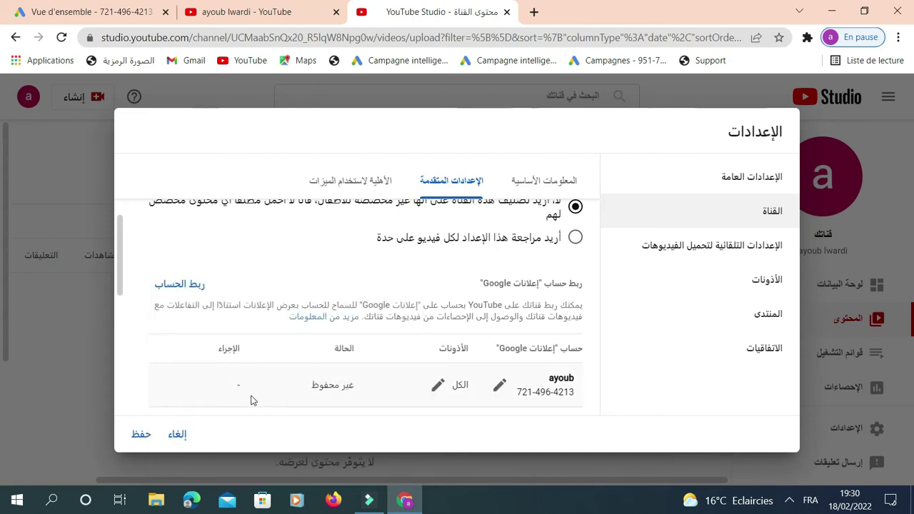
pyautogui.click(130, 435)
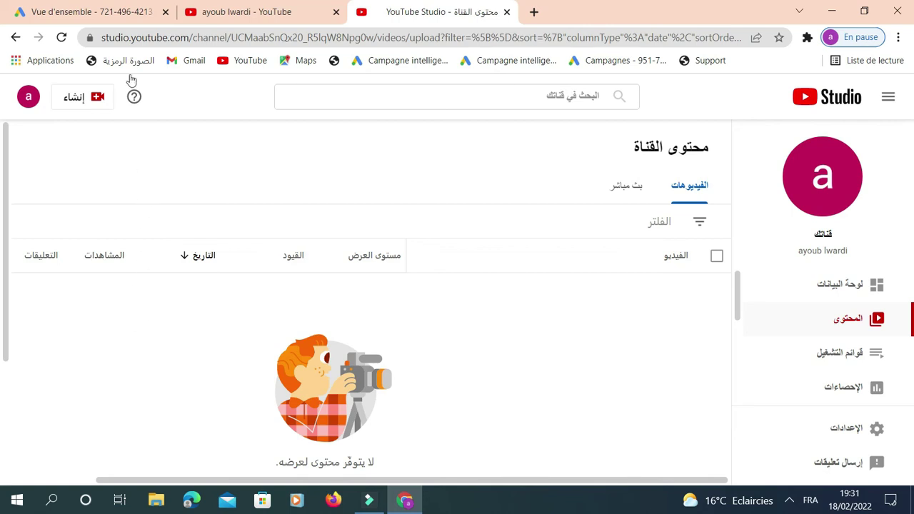
# Step: Return to the Google Ads account overview and close the profile account details
pyautogui.click(116, 7)
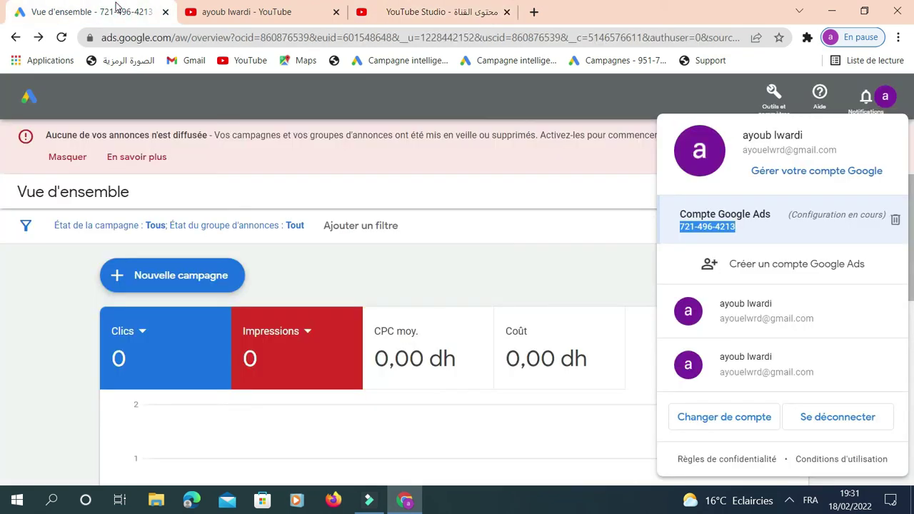
pyautogui.click(658, 90)
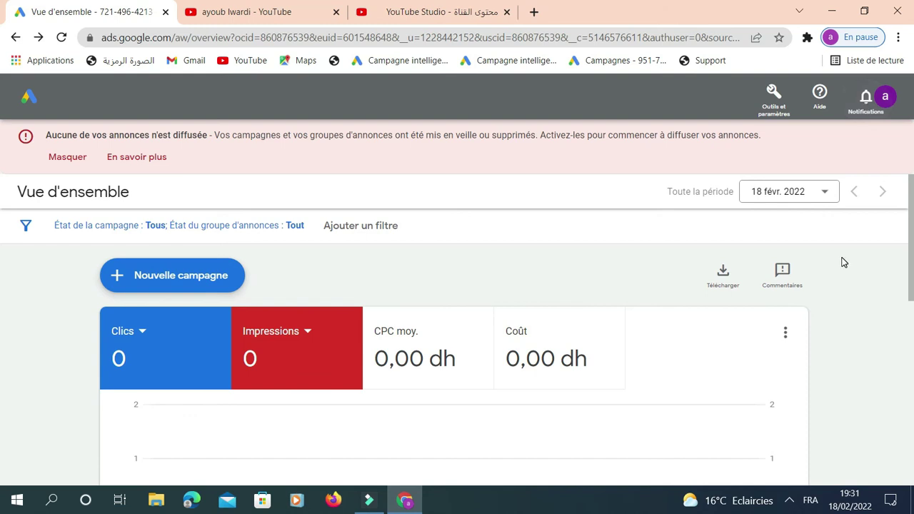
pyautogui.click(789, 501)
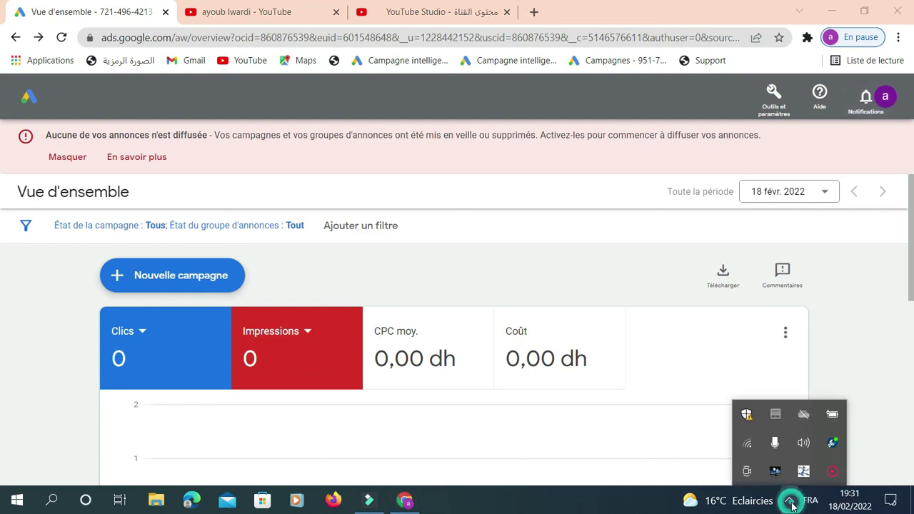
pyautogui.click(833, 473)
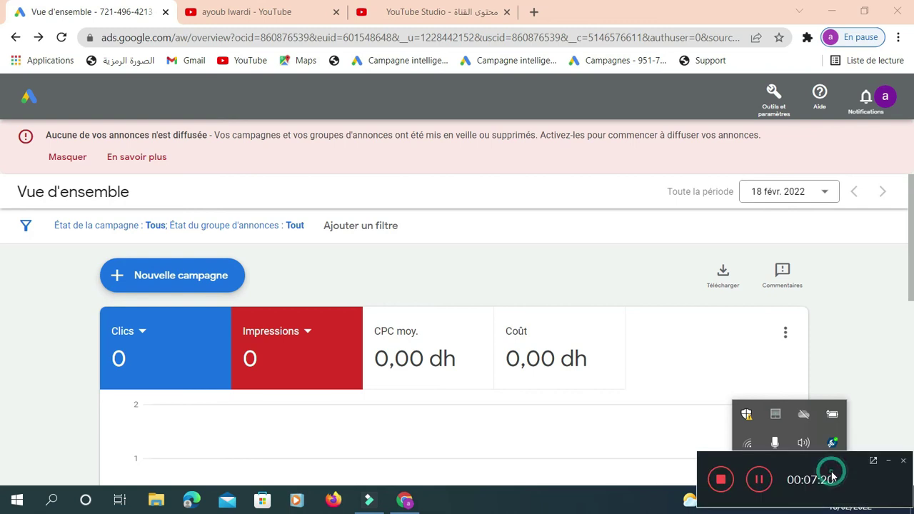
pyautogui.click(758, 479)
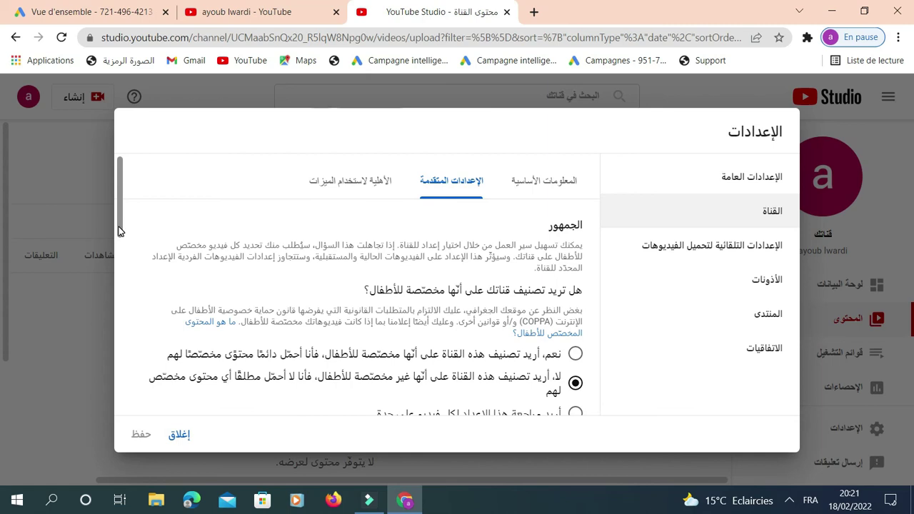
# Step: Open the YouTube channel link request from the Google Ads notifications and approve it with the Nombre de vues, Remarketing and Engagement permissions
pyautogui.moveTo(120, 231); pyautogui.dragTo(119, 316)
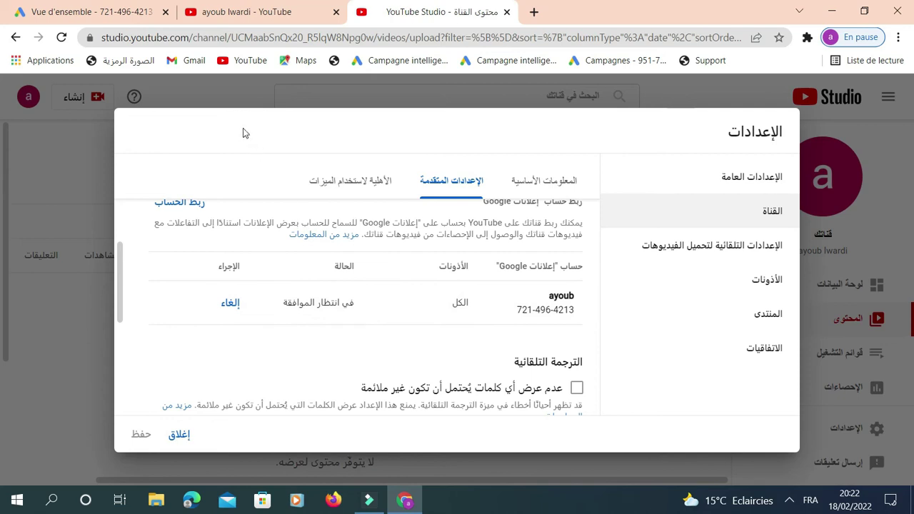
pyautogui.click(117, 13)
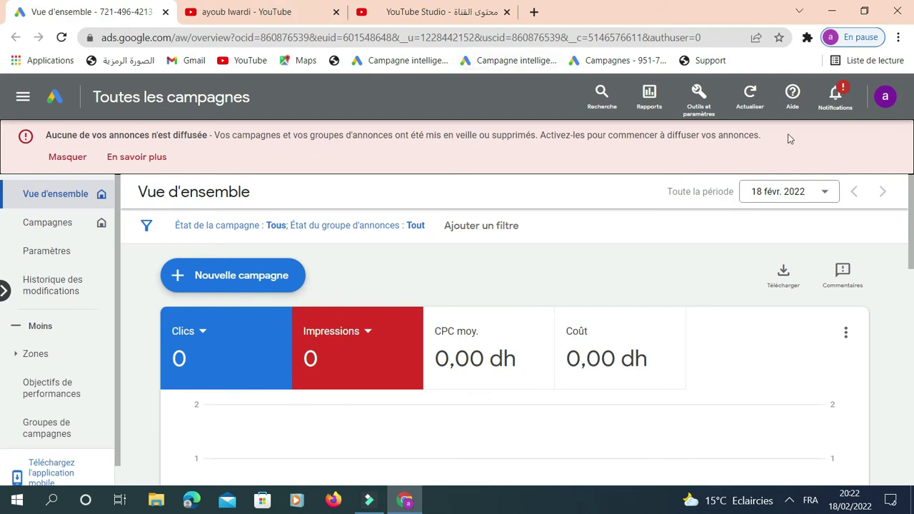
pyautogui.click(834, 110)
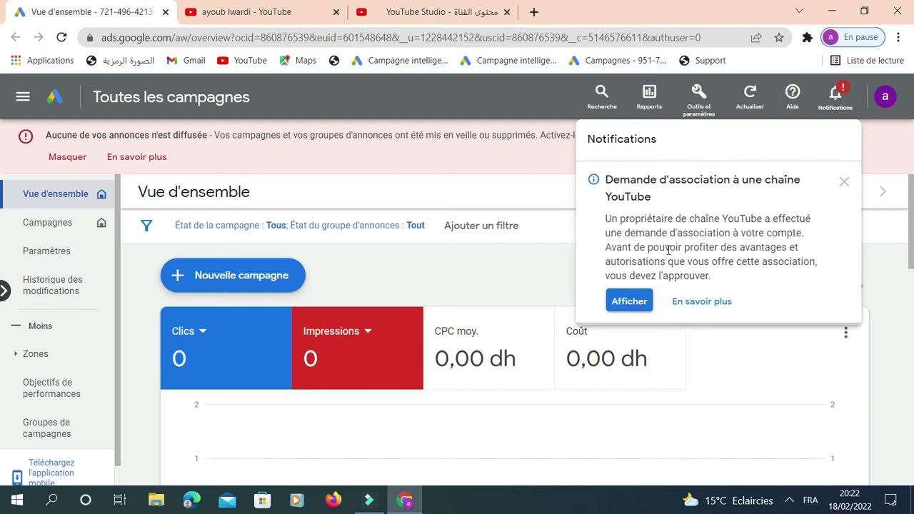
pyautogui.click(629, 303)
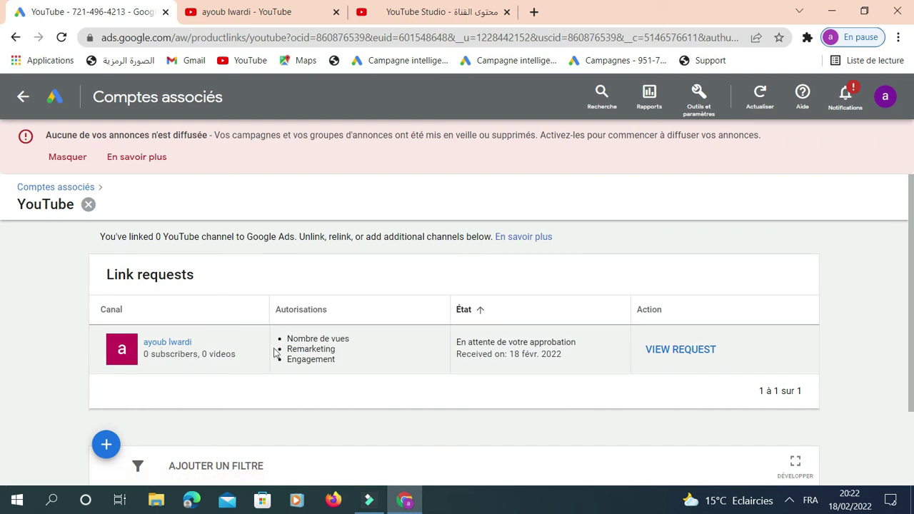
pyautogui.click(692, 350)
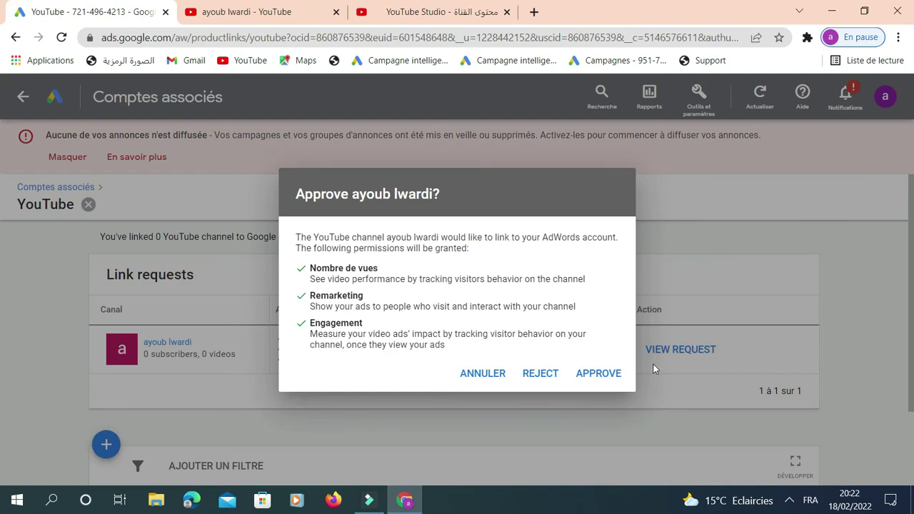
pyautogui.click(601, 379)
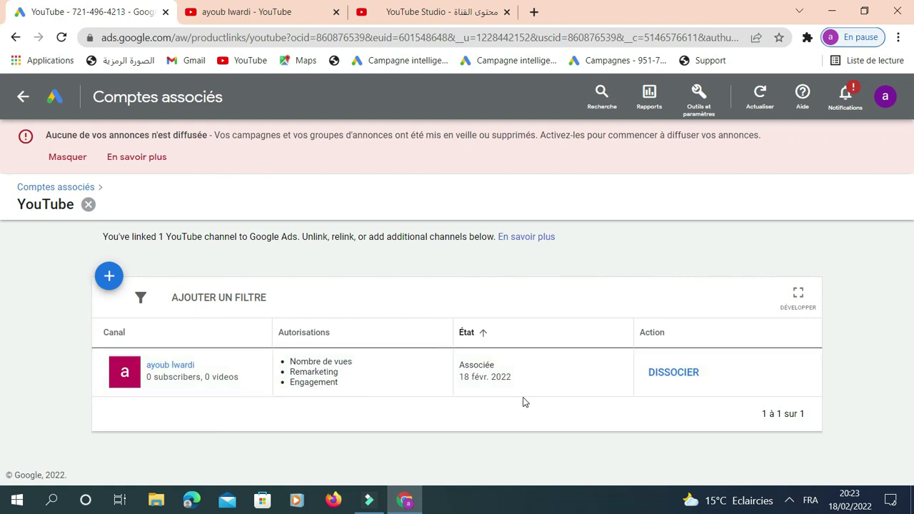
# Step: Reopen the channel's advanced settings in YouTube Studio from the channel page and check the status of the Google Ads account link
pyautogui.click(292, 16)
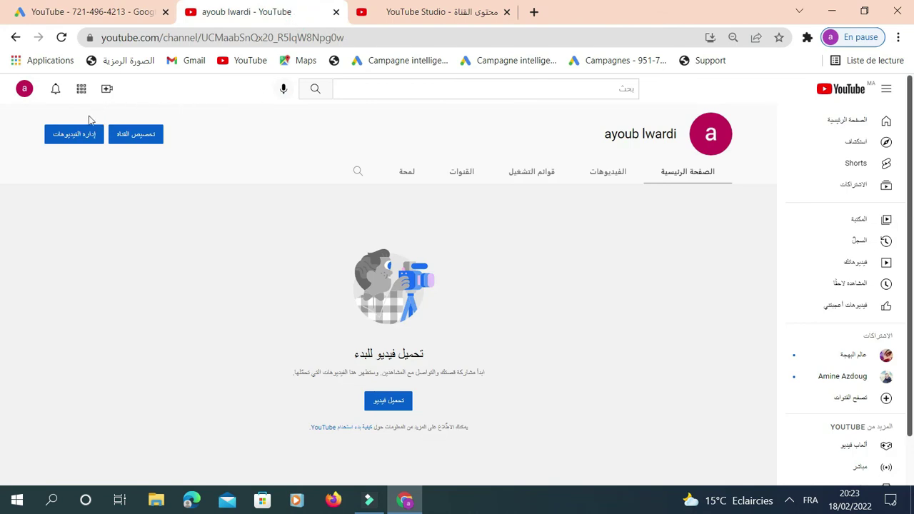
pyautogui.click(73, 135)
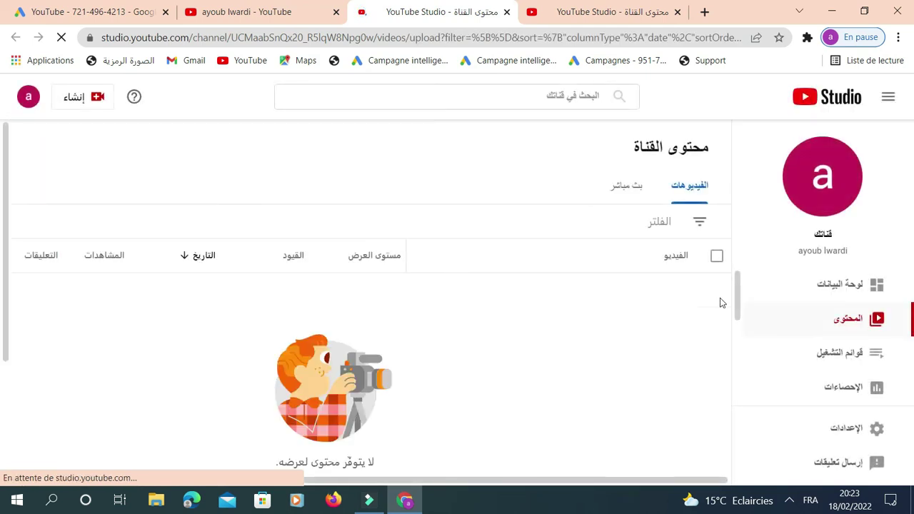
pyautogui.click(861, 429)
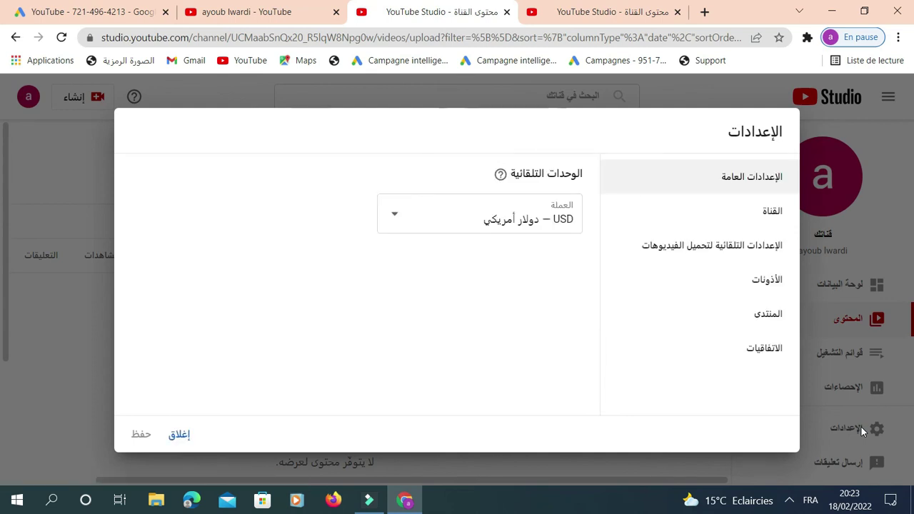
pyautogui.click(759, 216)
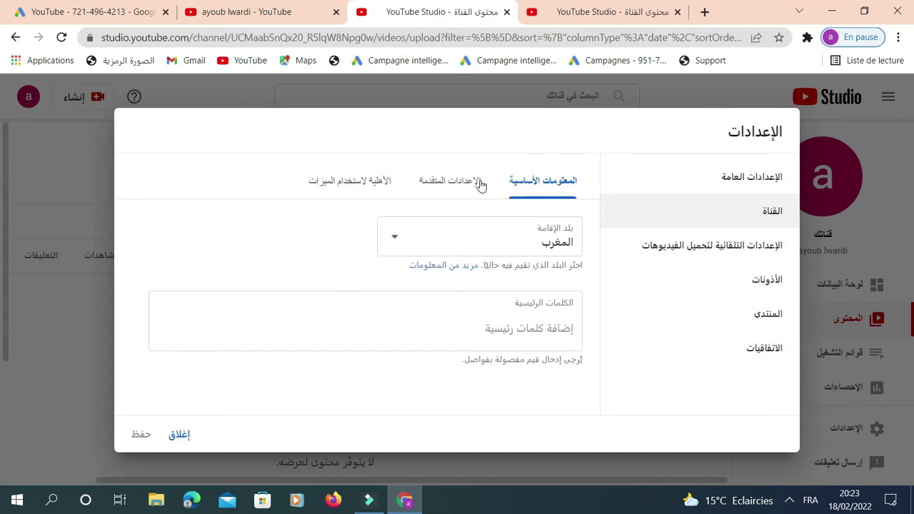
pyautogui.click(457, 184)
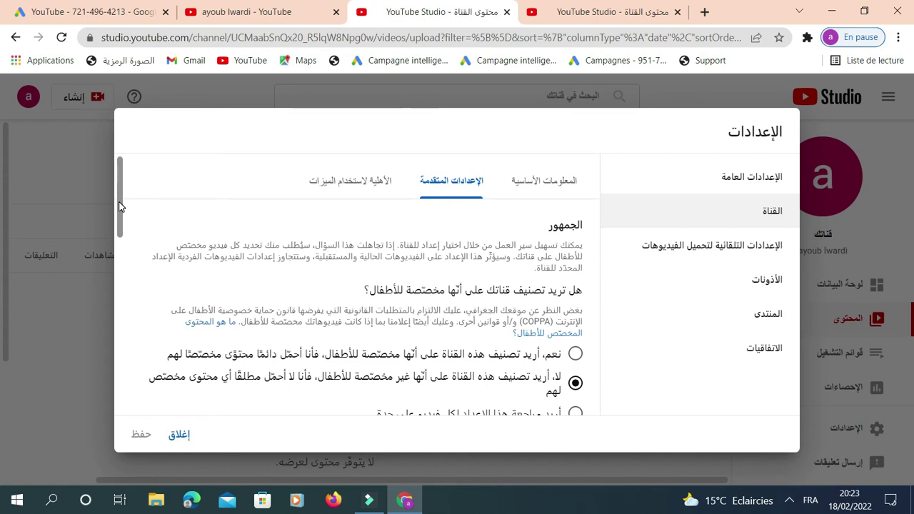
pyautogui.moveTo(119, 207); pyautogui.dragTo(111, 273)
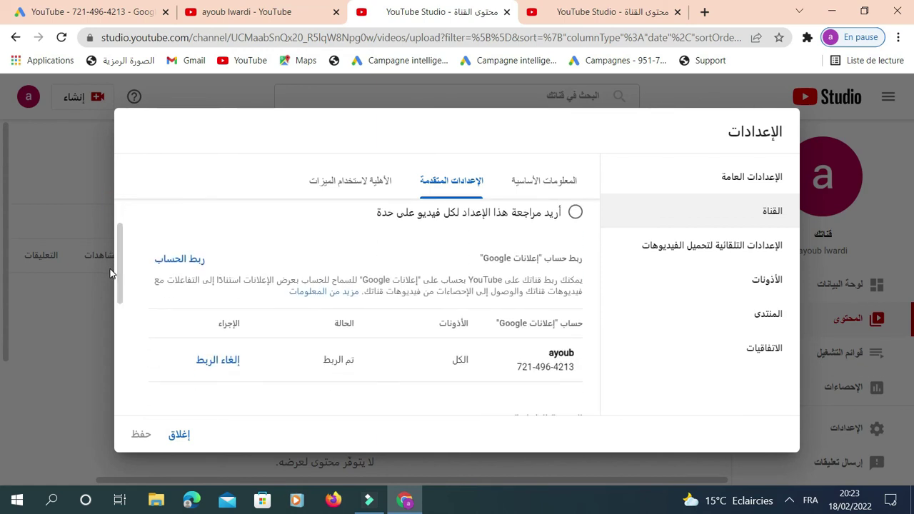